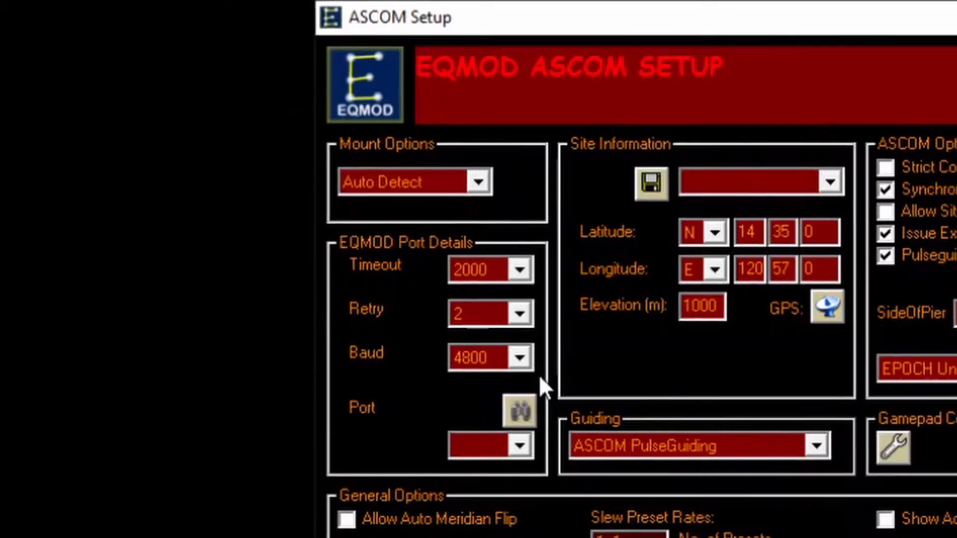
Set the EQMOD baud rate to 9600, then run the automatic port search and browse the available COM ports.
left_click(518, 358)
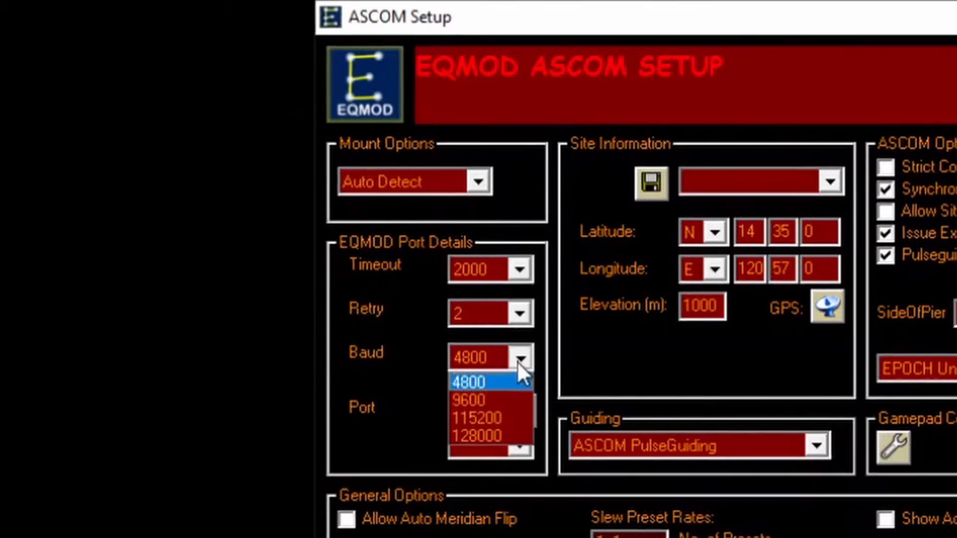
left_click(511, 394)
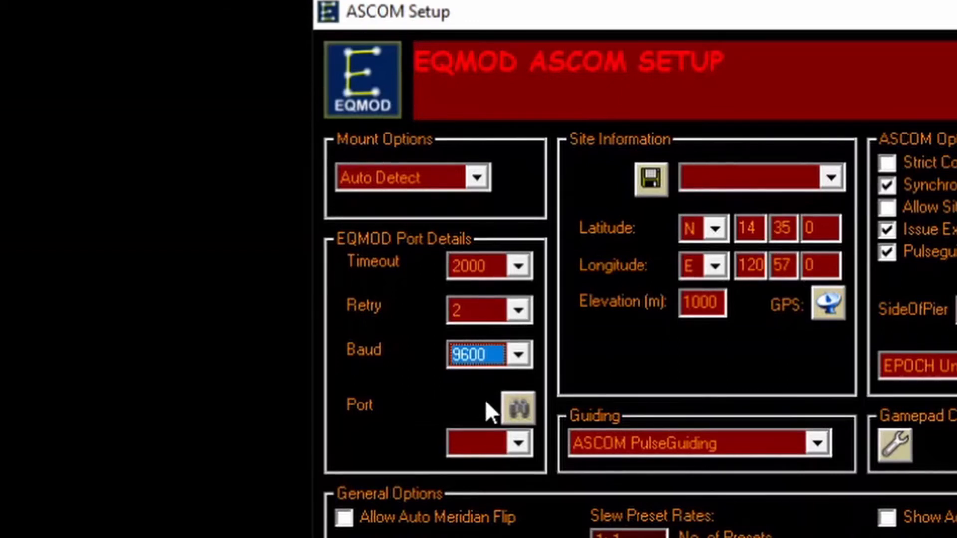
left_click(514, 407)
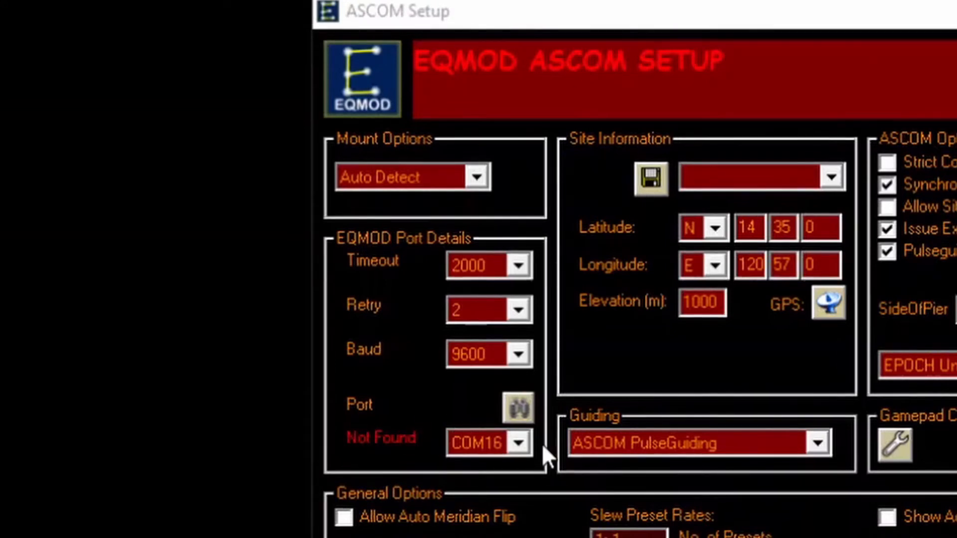
left_click(517, 443)
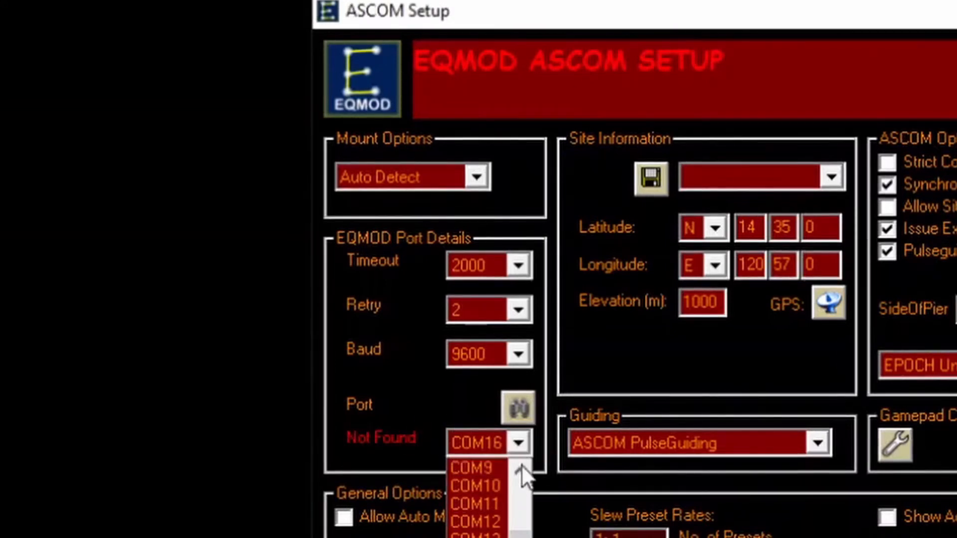
left_click_drag(512, 536, 524, 499)
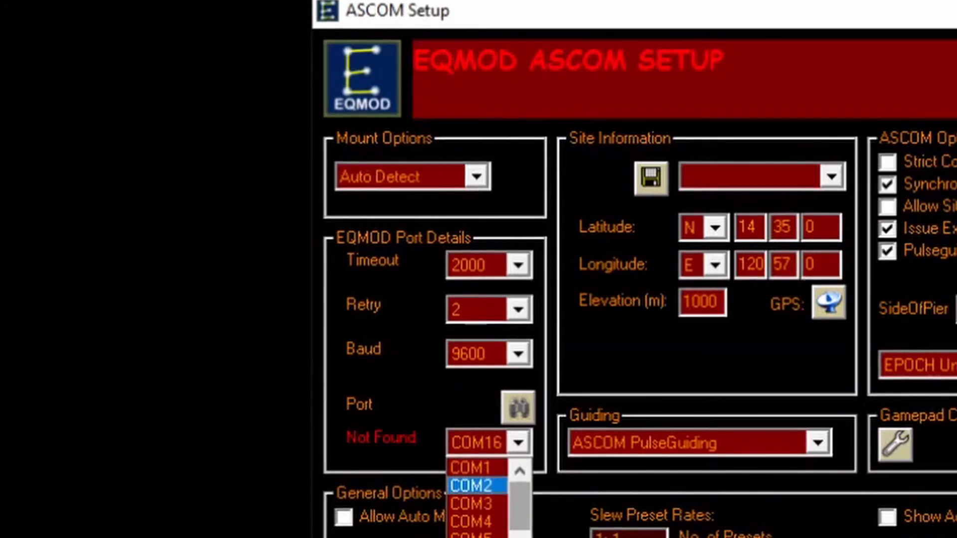
left_click(955, 320)
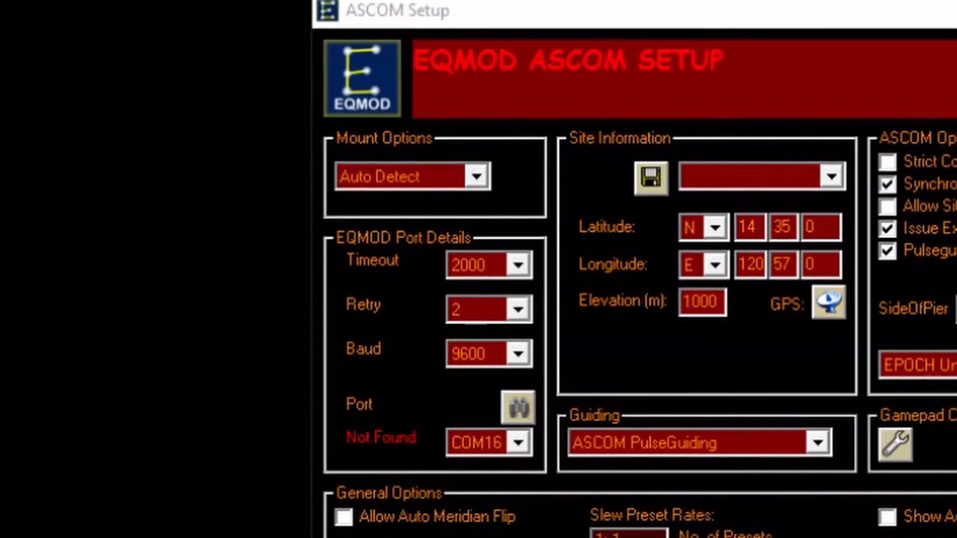
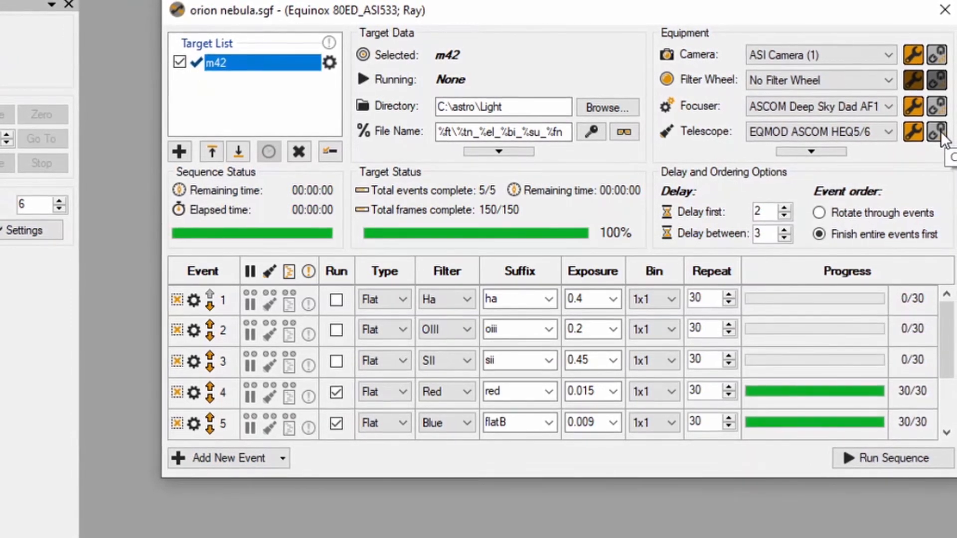
Try to connect the EQMOD ASCOM HEQ5/6 telescope from the sequence's equipment settings.
left_click(937, 133)
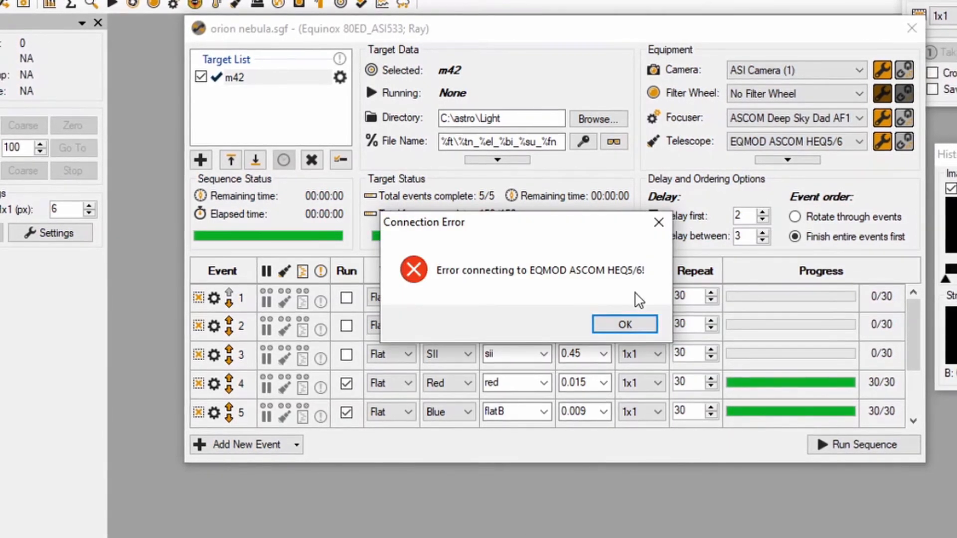
left_click(626, 328)
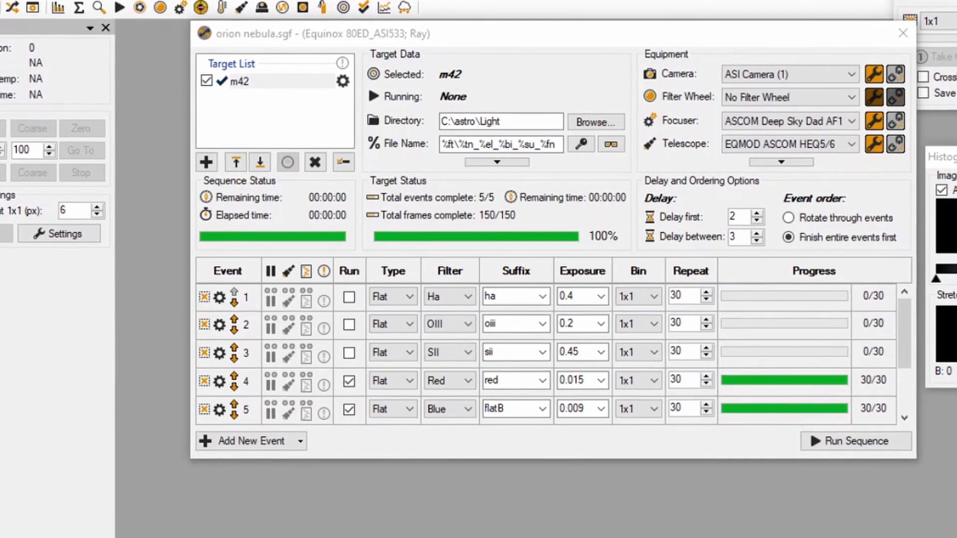
Switch to Device Manager and check the USB serial port's COM number and its device properties.
left_click(550, 537)
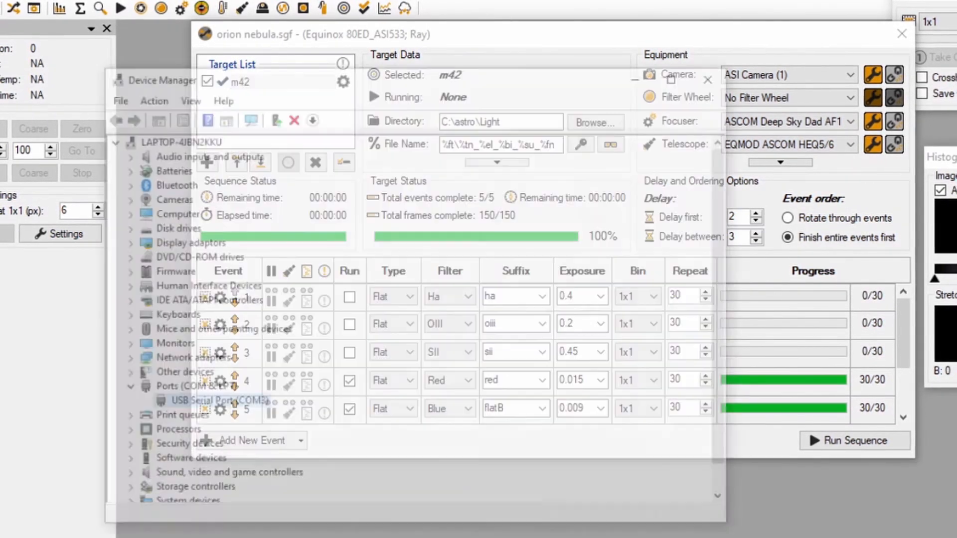
left_click_drag(186, 13, 309, 1)
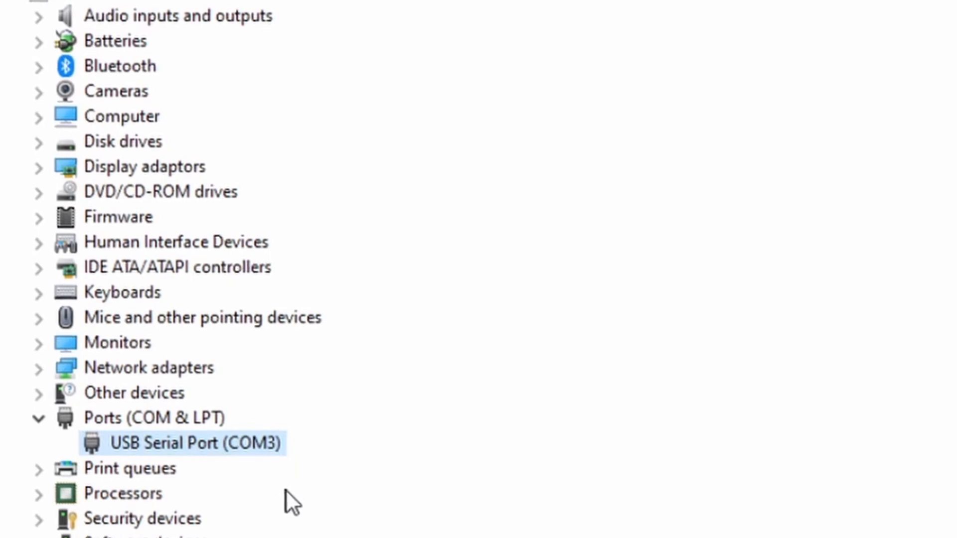
double_click(237, 450)
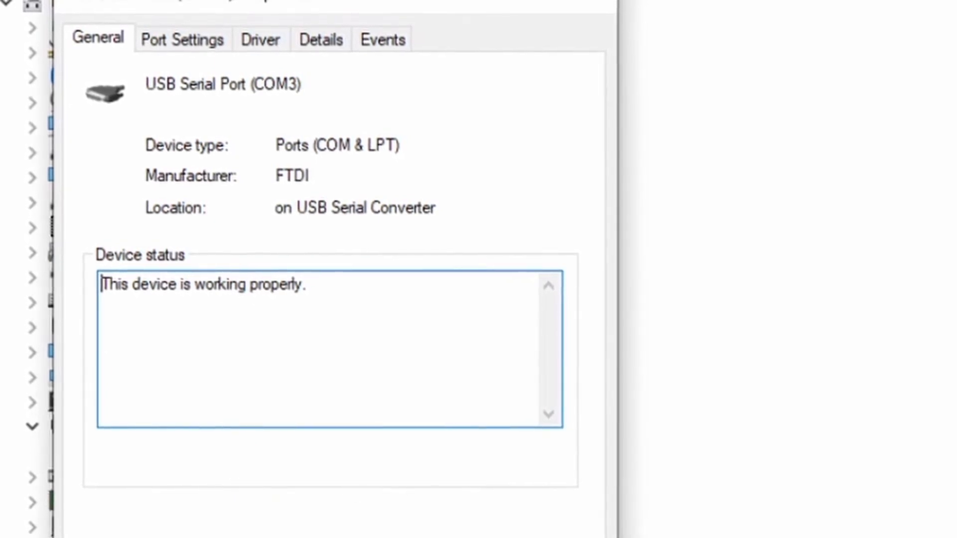
left_click(587, 2)
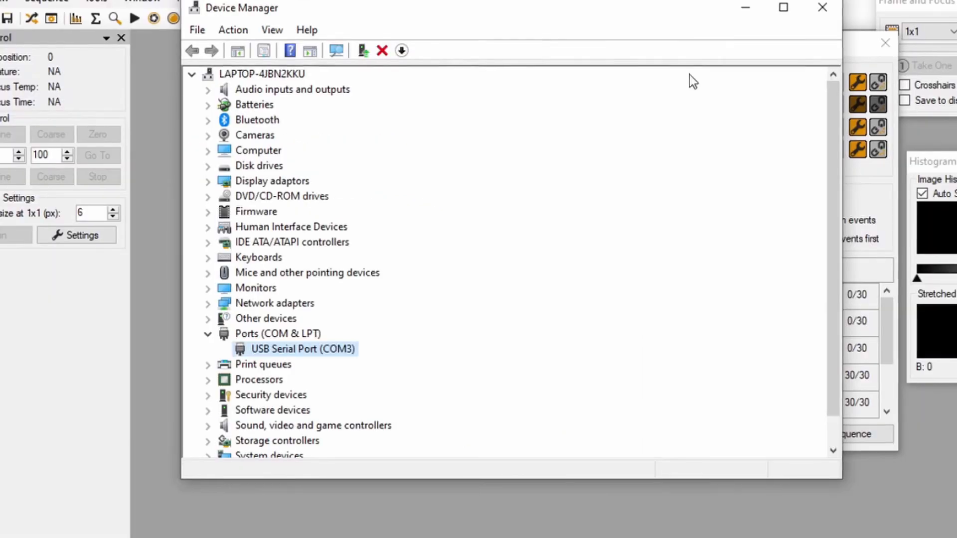
left_click(746, 15)
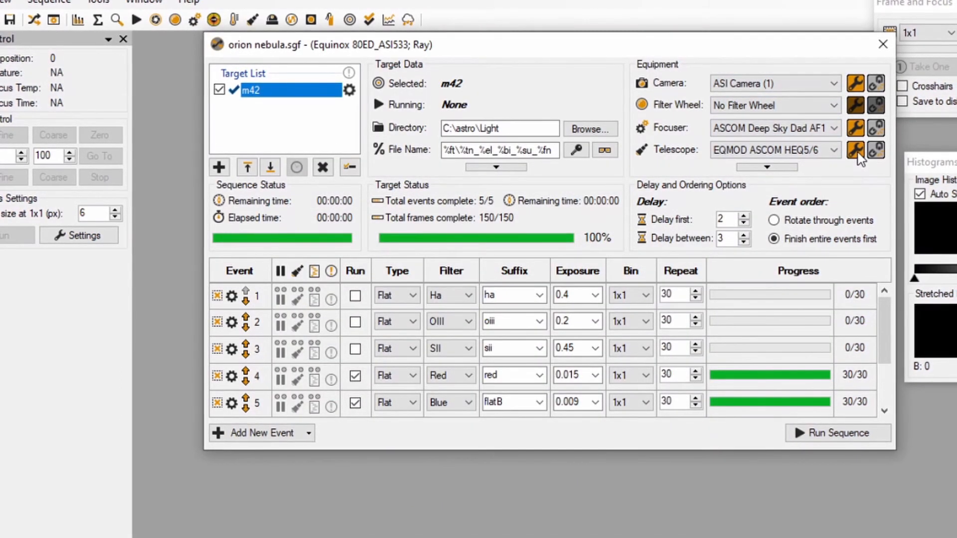
Set the port to COM3 in the telescope's EQMOD driver setup and connect the EQMOD ASCOM HEQ5/6 mount.
left_click(855, 151)
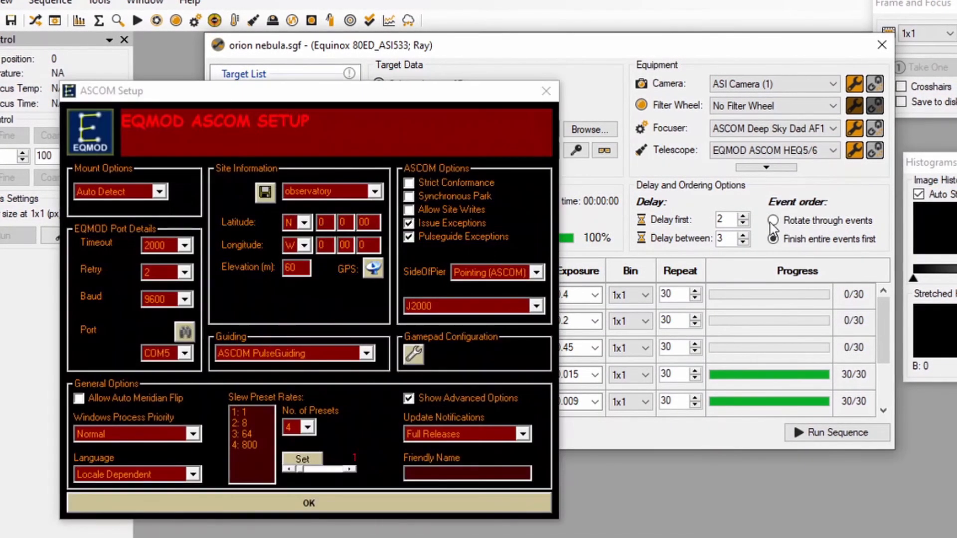
left_click_drag(392, 93, 622, 18)
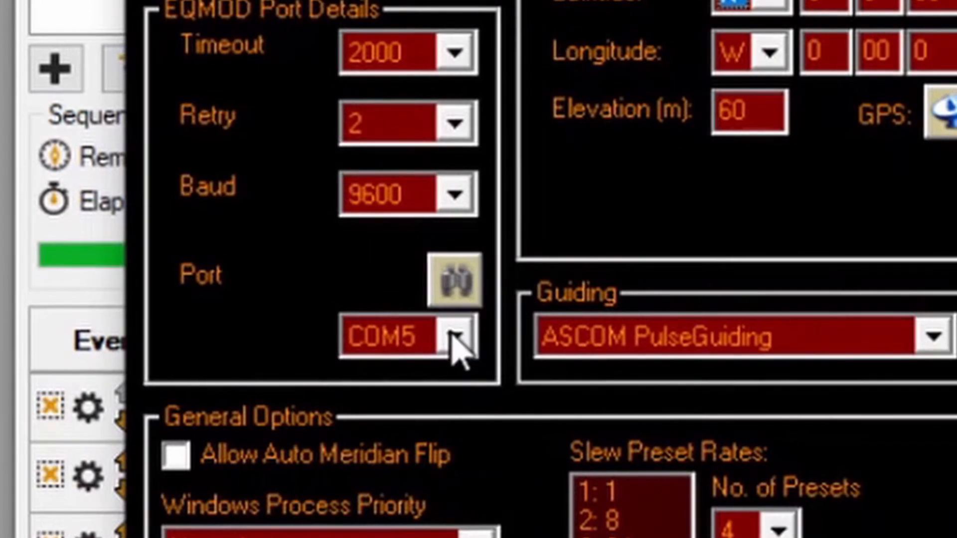
left_click(452, 335)
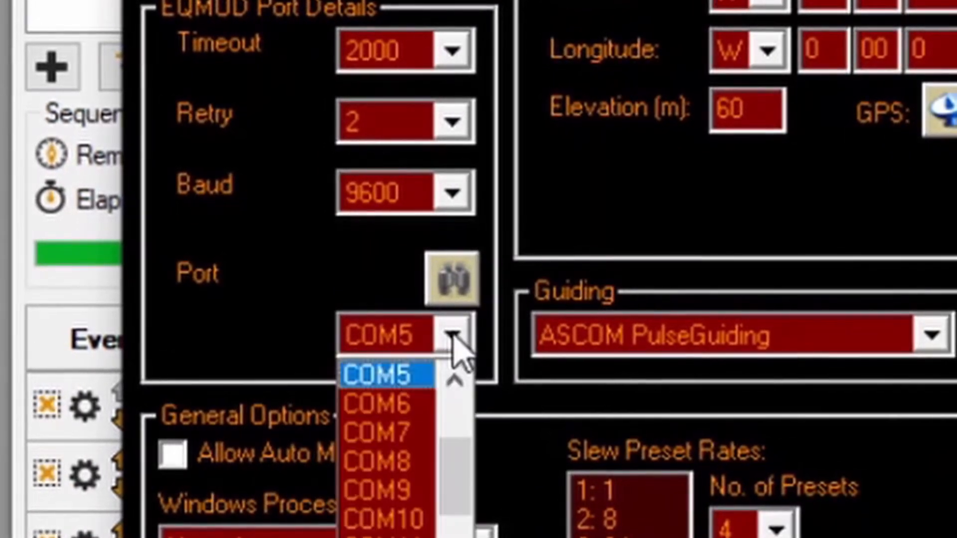
left_click(463, 384)
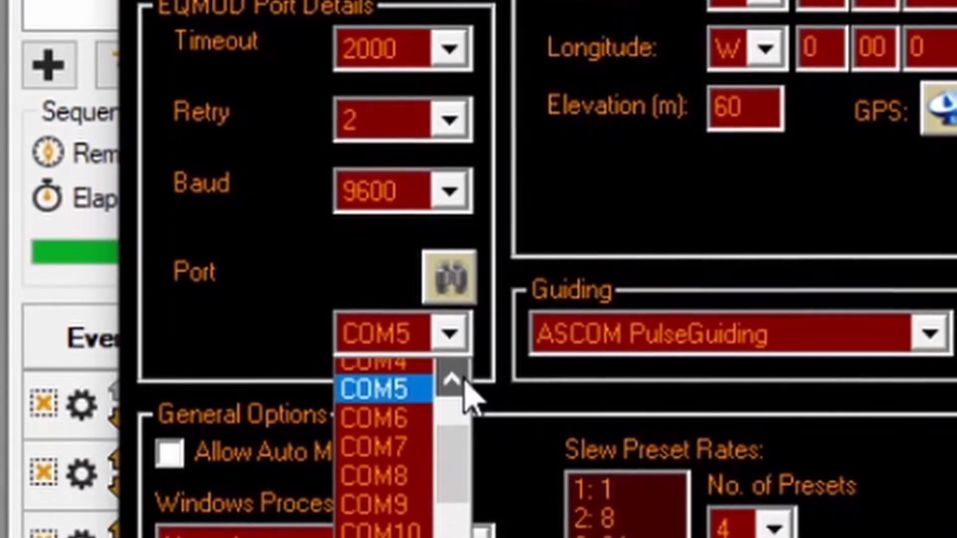
left_click(463, 383)
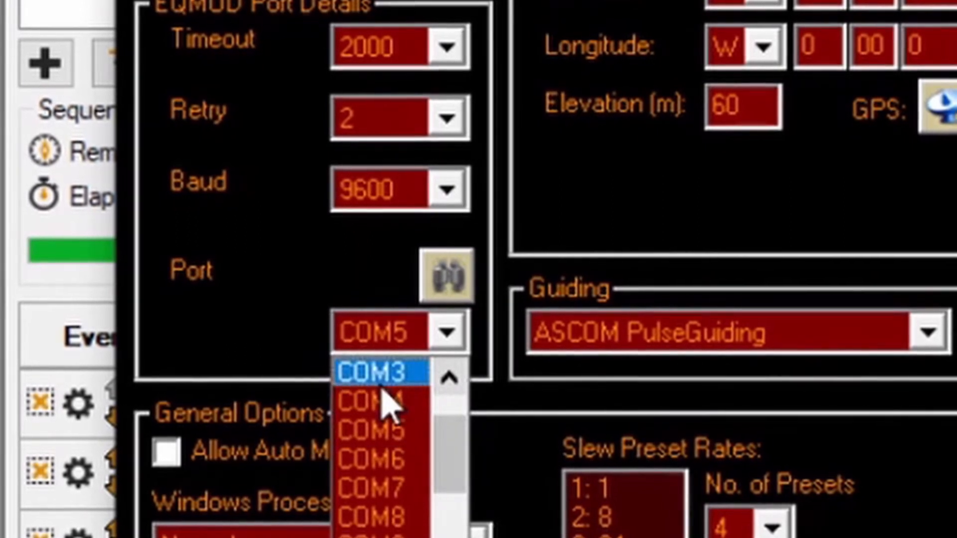
left_click(382, 389)
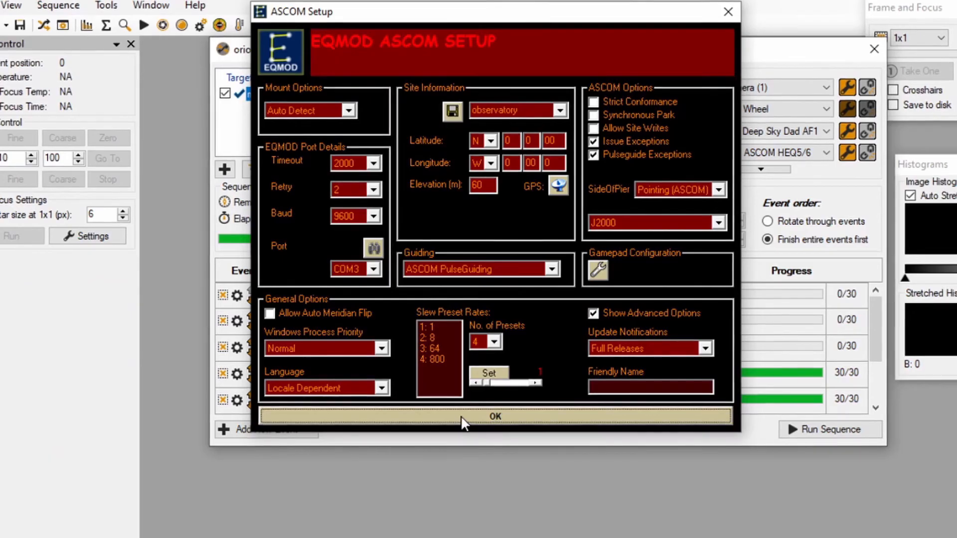
left_click(461, 415)
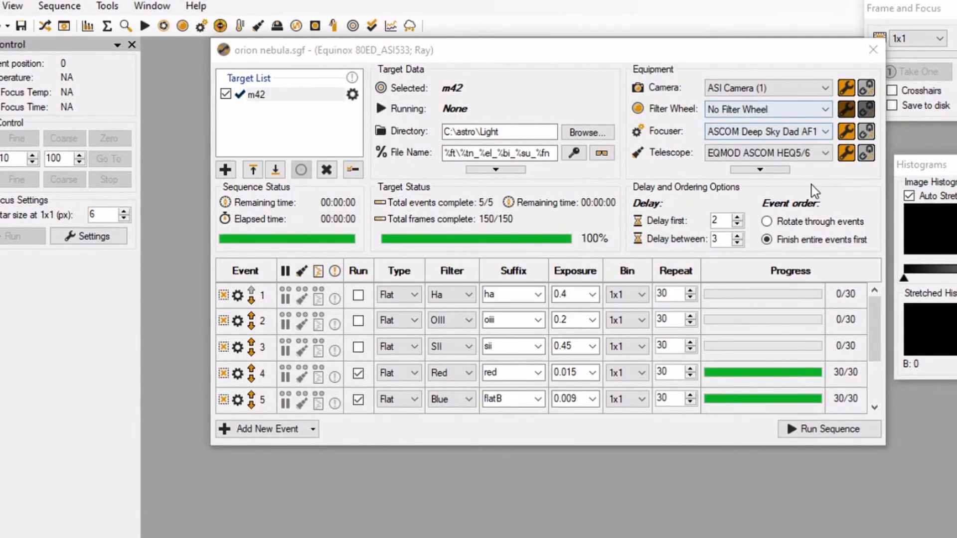
left_click(865, 153)
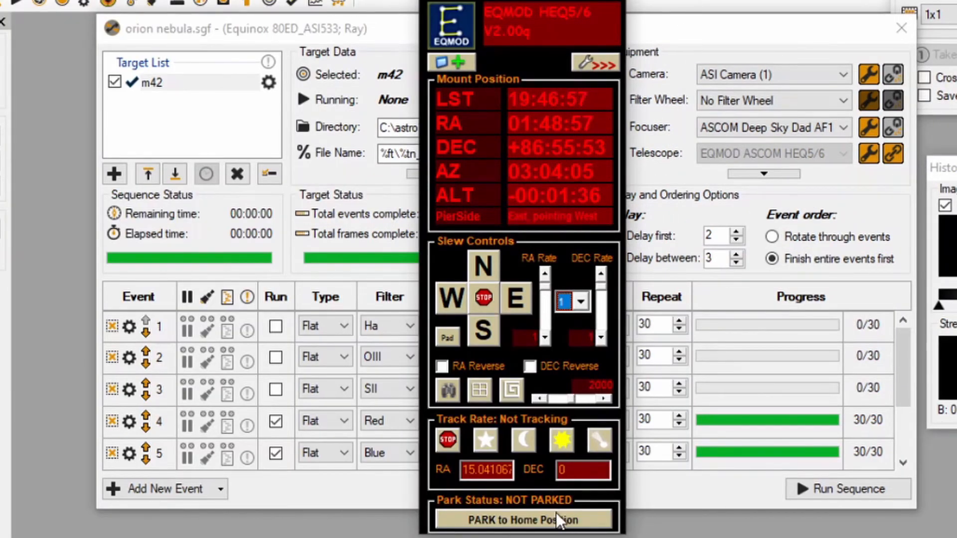
Park the mount to its home position and unpark it again, with tracking started at the sidereal rate.
left_click(526, 521)
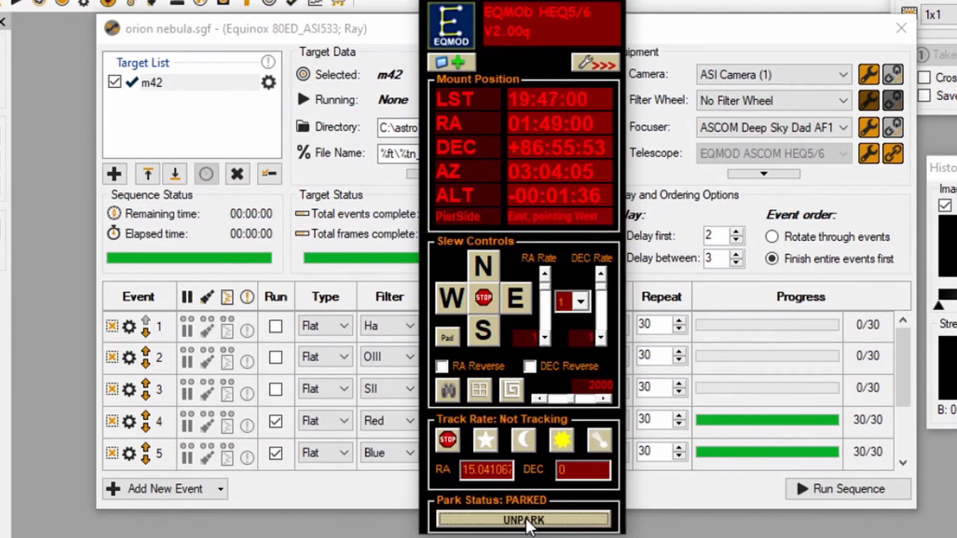
left_click(529, 520)
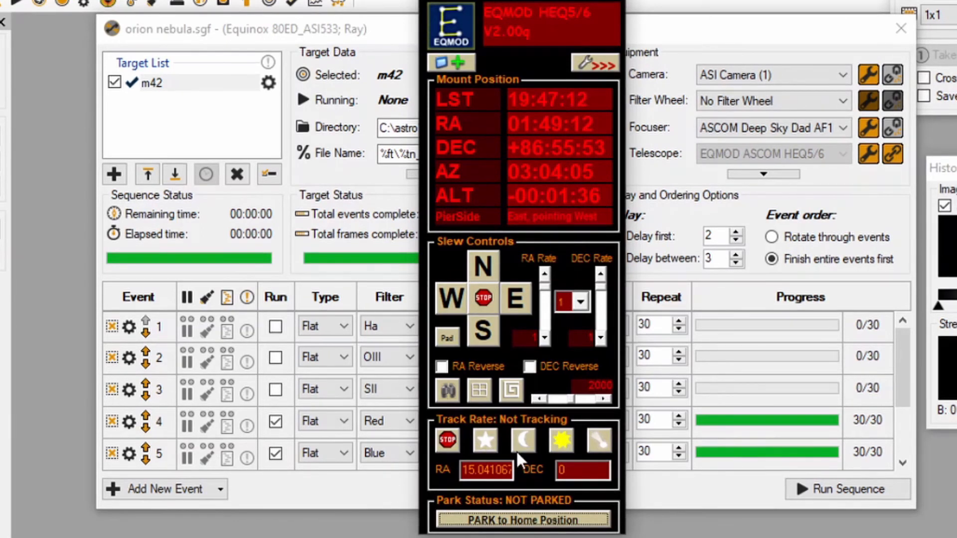
left_click(482, 440)
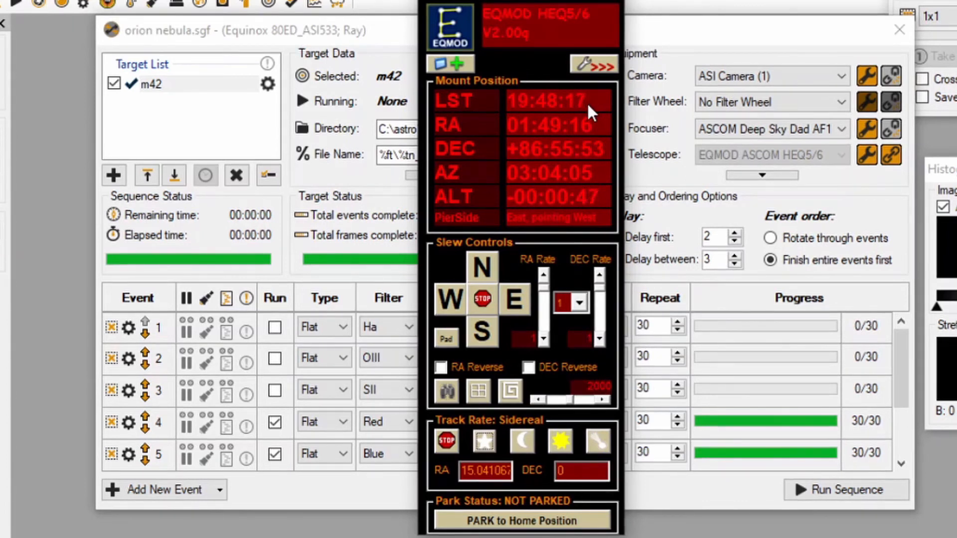
Expand the EQMOD window to its full settings and review which events have sounds assigned.
left_click(599, 66)
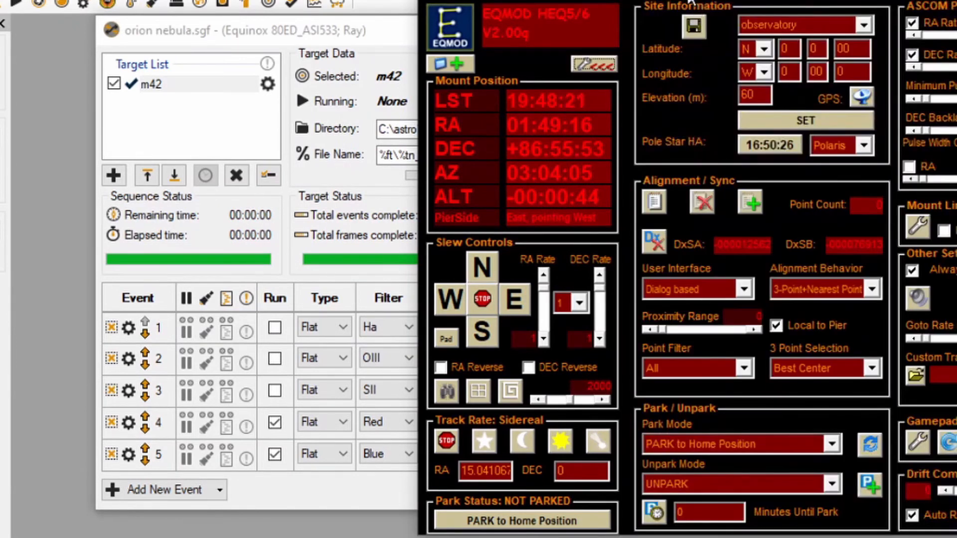
mouse_move(675, 1)
left_mouse_down()
mouse_move(381, 18)
mouse_move(324, 0)
mouse_move(337, 3)
left_mouse_up()
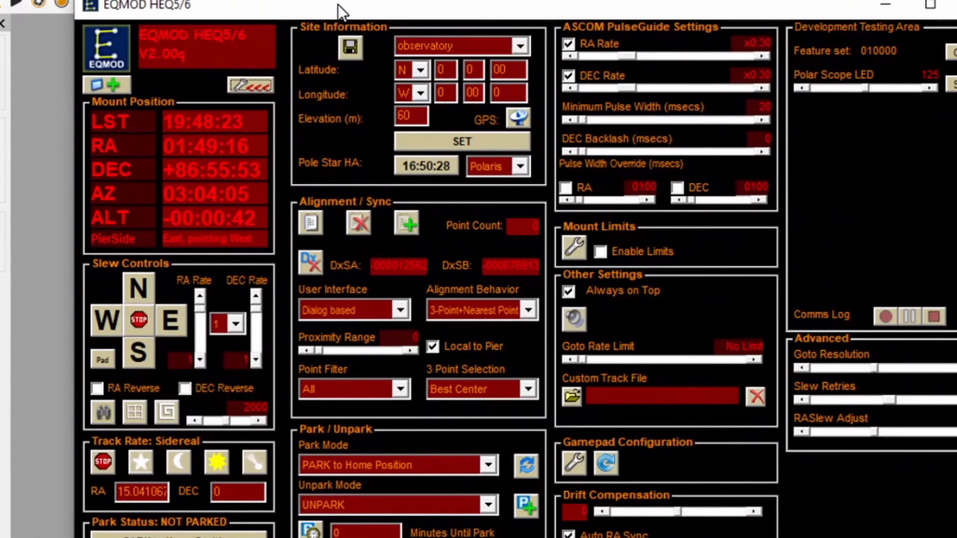
left_click(574, 318)
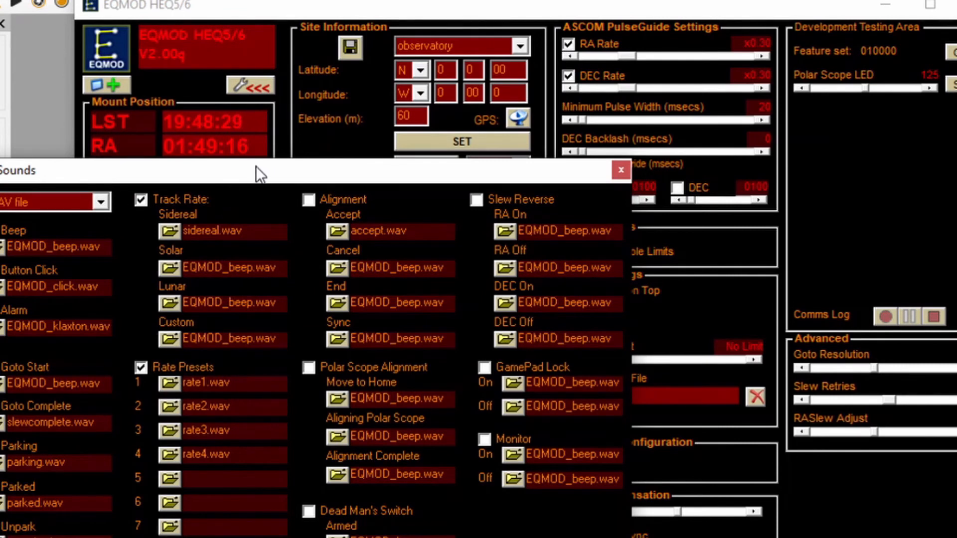
left_click_drag(256, 166, 435, 95)
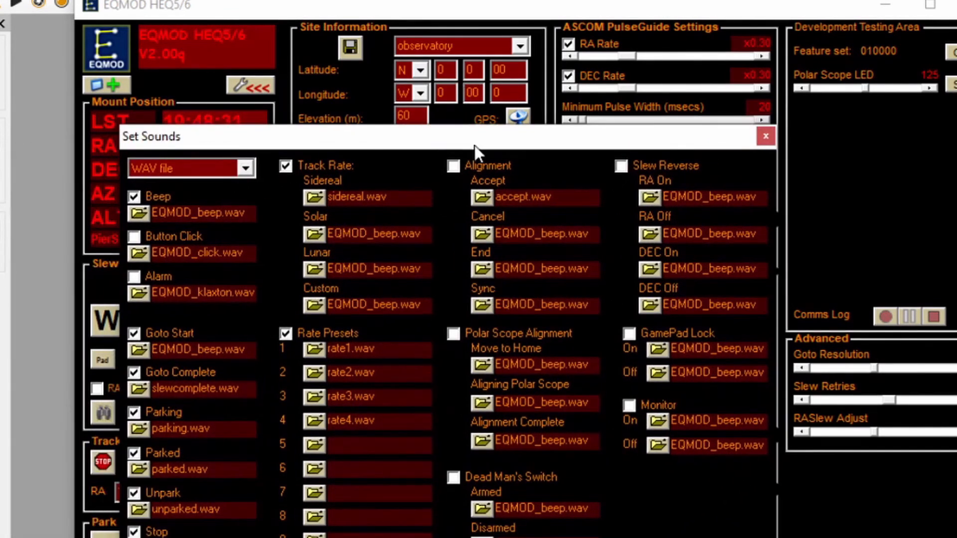
left_click_drag(475, 145, 493, 95)
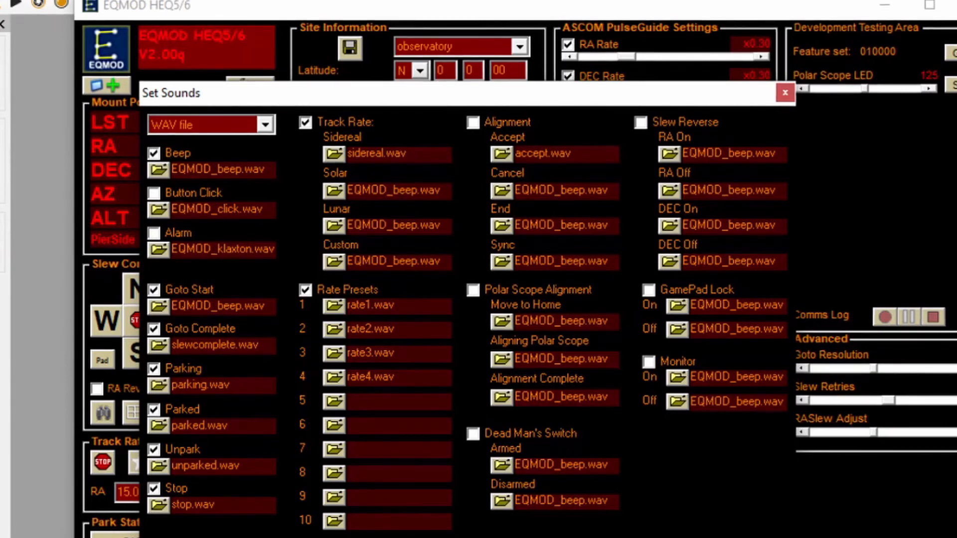
left_click(569, 537)
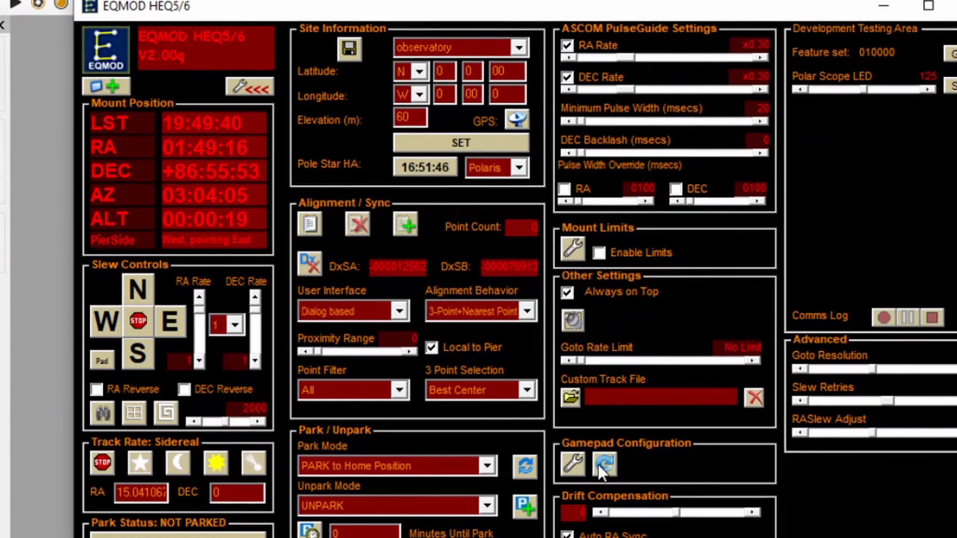
Review the gamepad button assignments and joystick calibration options, leaving the configuration without applying changes.
left_click(572, 464)
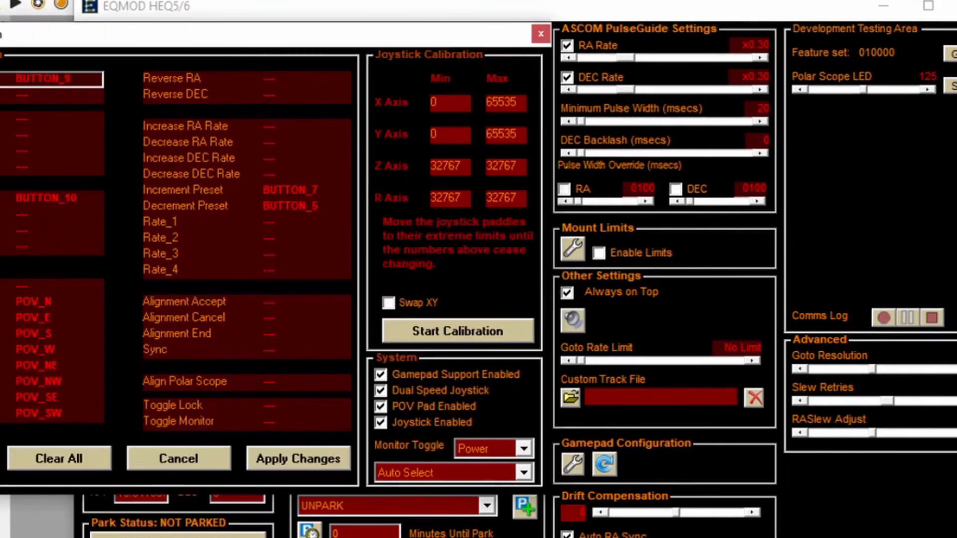
left_click_drag(373, 33, 473, 38)
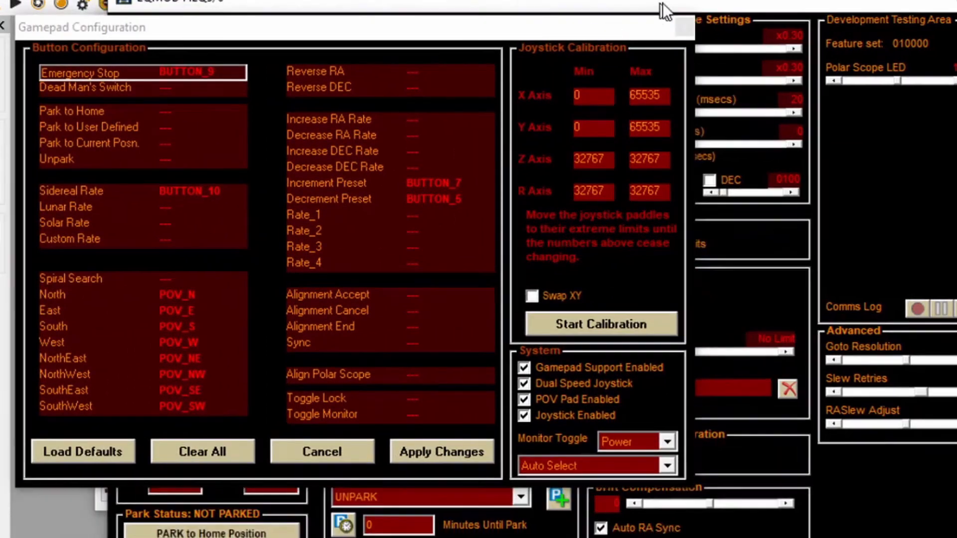
left_click_drag(561, 35, 636, 13)
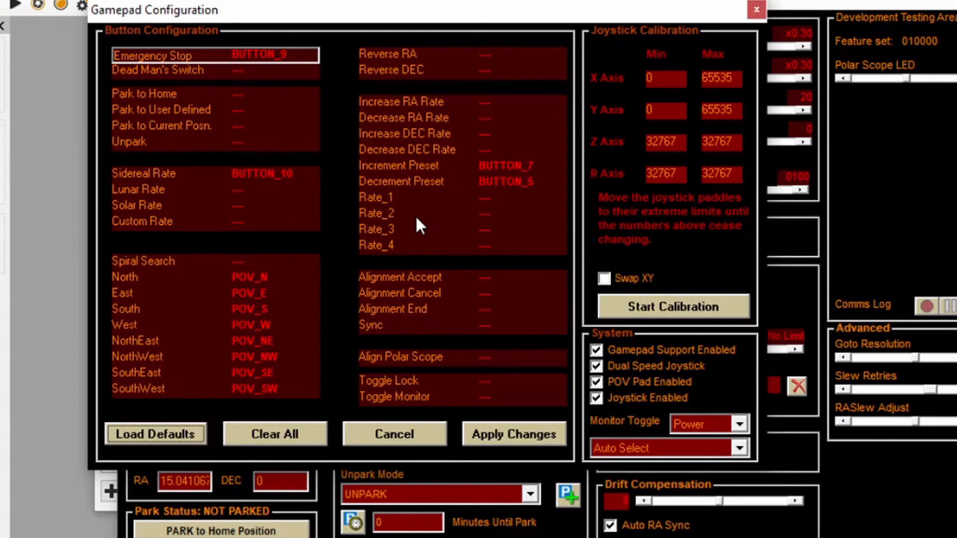
left_click(396, 435)
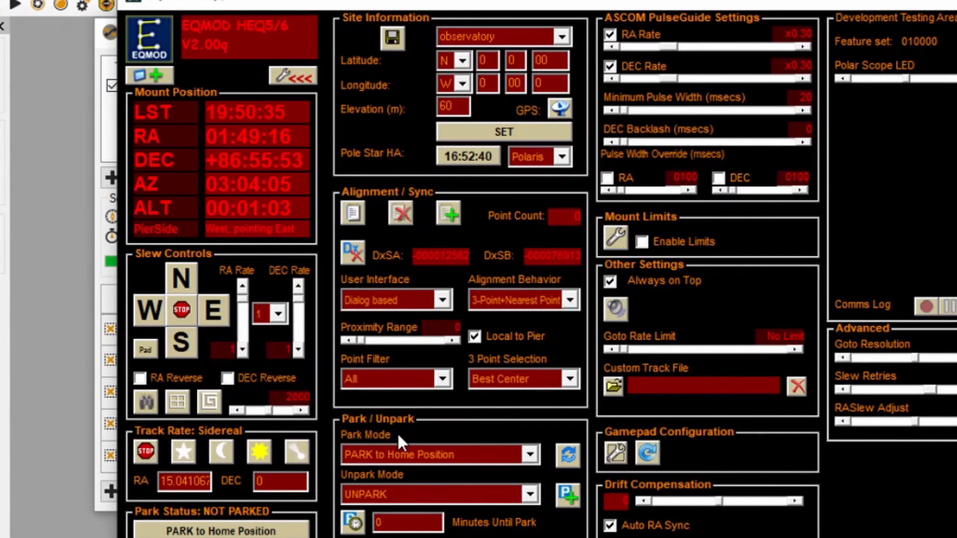
Collapse the EQMOD window to its compact view and slew the mount north at rate 1.
left_click(307, 77)
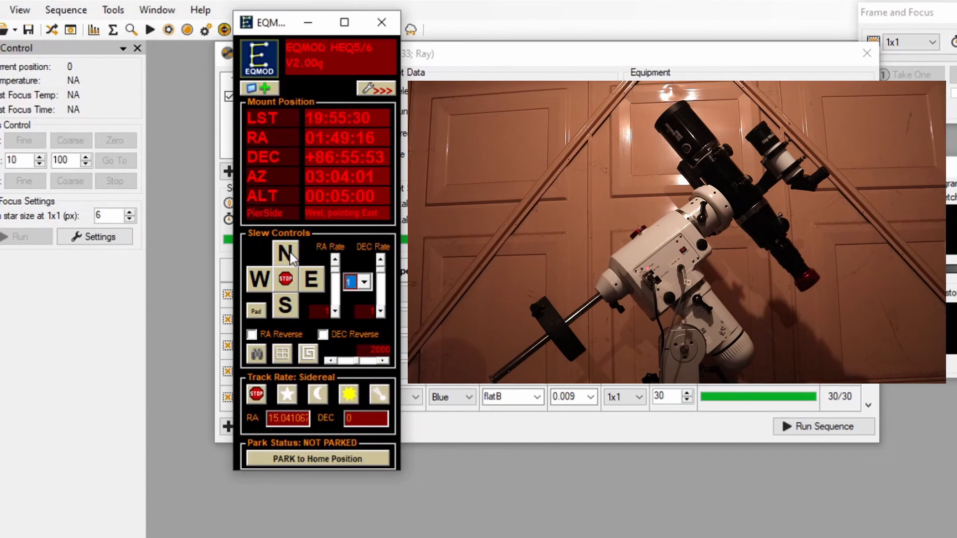
left_click(286, 254)
Set the slew rate preset to 4 and slew the mount north, south, west and east.
left_click(366, 282)
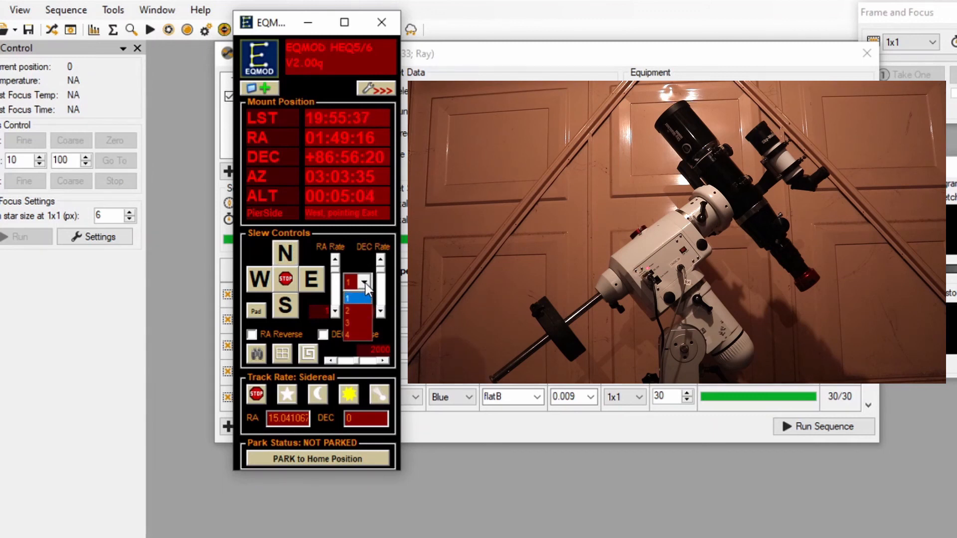
left_click(351, 334)
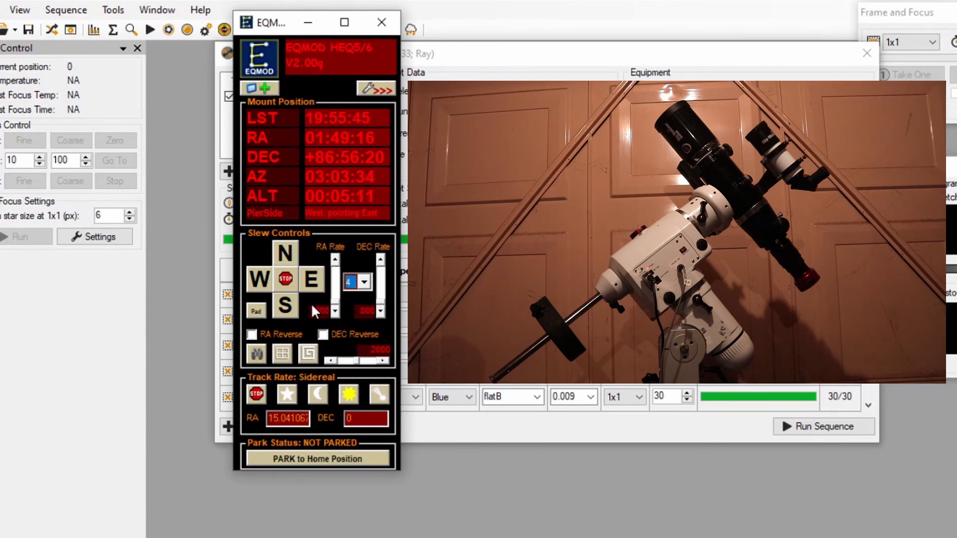
left_click(288, 255)
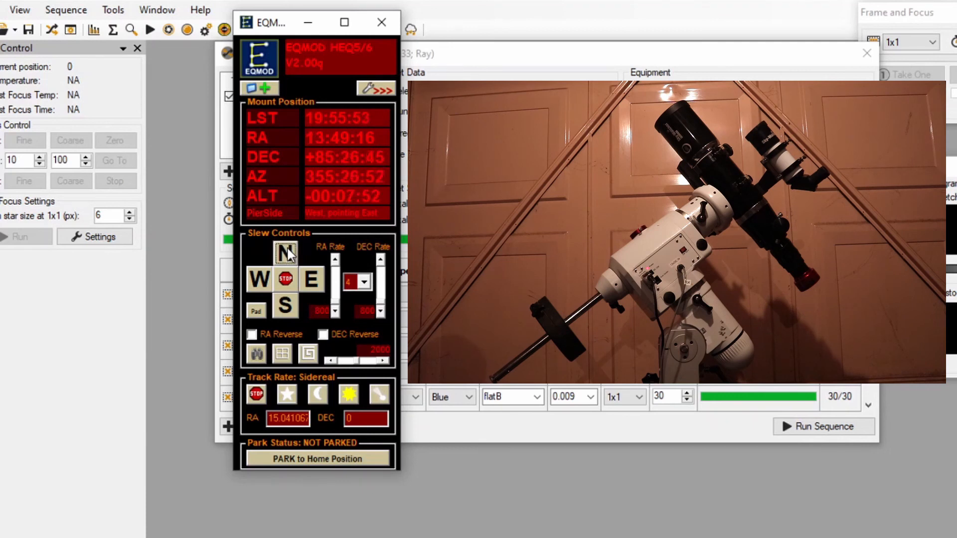
left_click(285, 306)
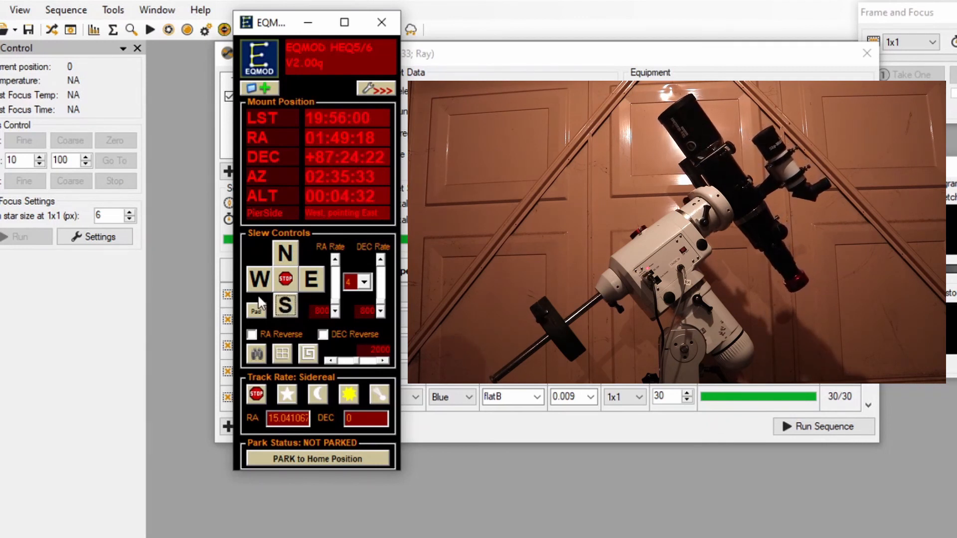
left_click(269, 287)
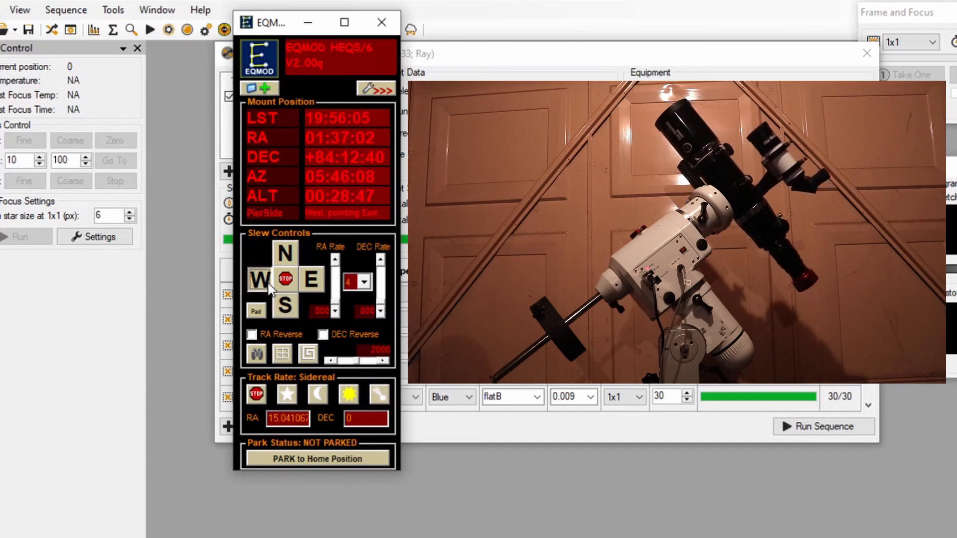
left_click(309, 281)
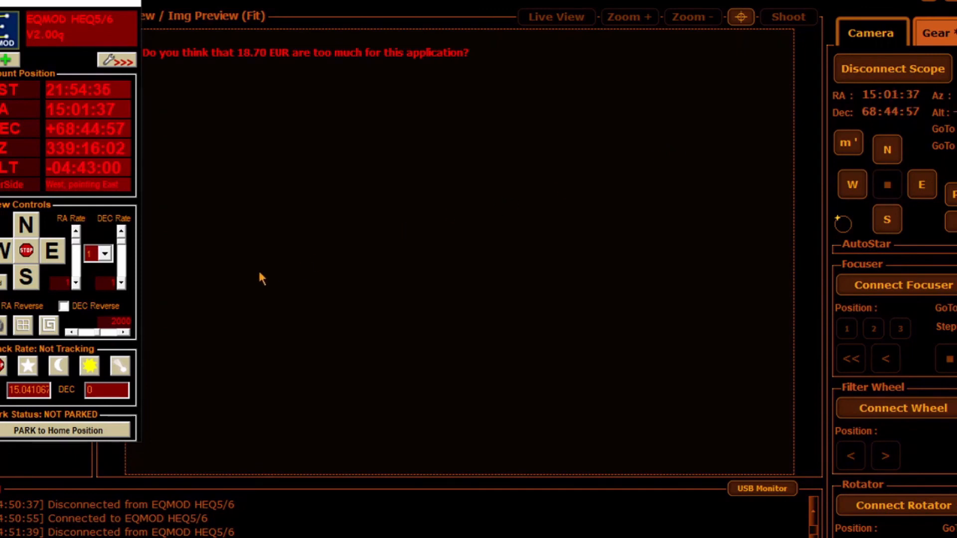
Slew the mount north at rate 1, and slew it north and south again with the rate preset set to 4.
left_click(28, 234)
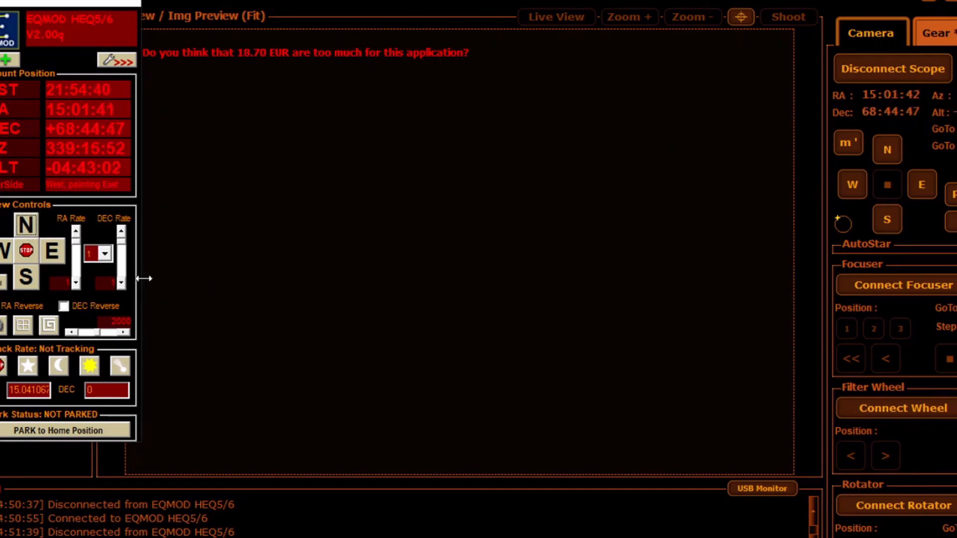
left_click(107, 254)
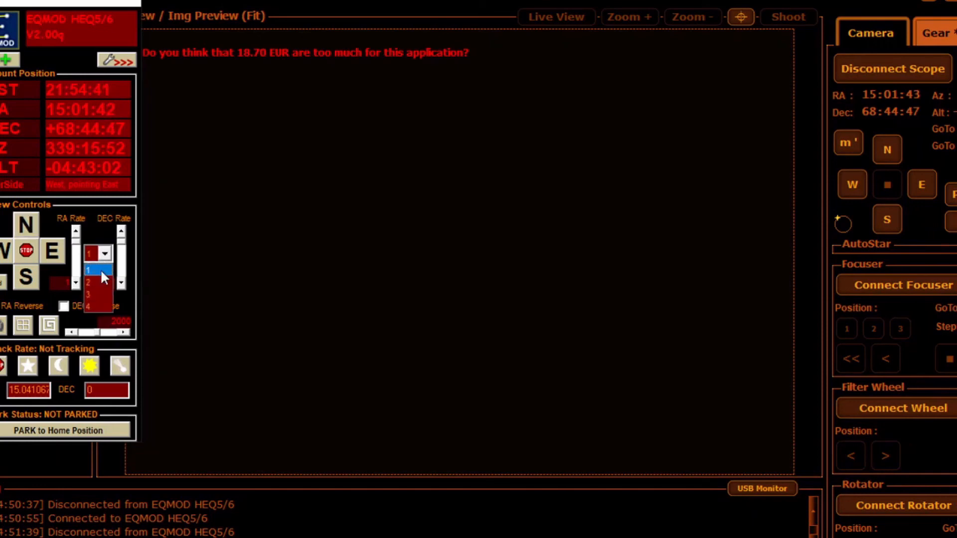
left_click(90, 301)
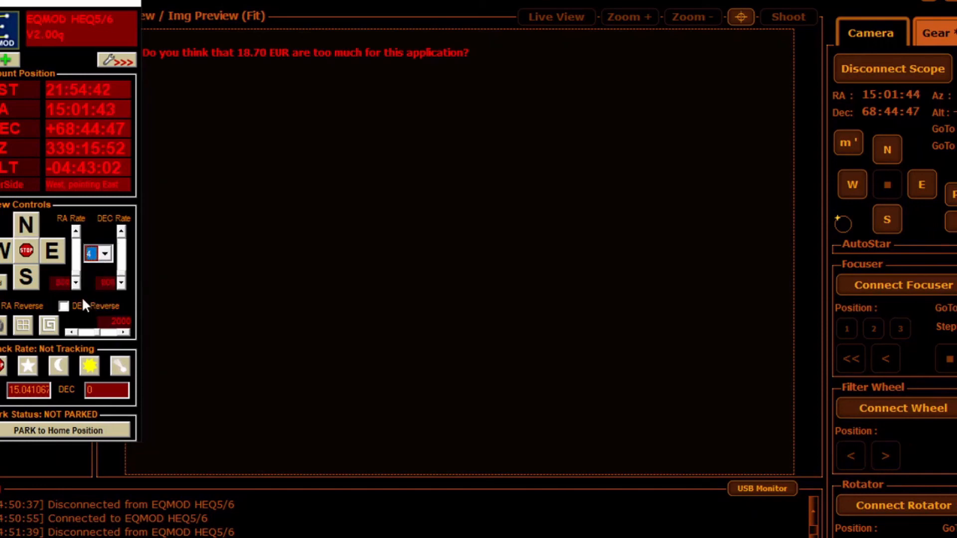
left_click(31, 221)
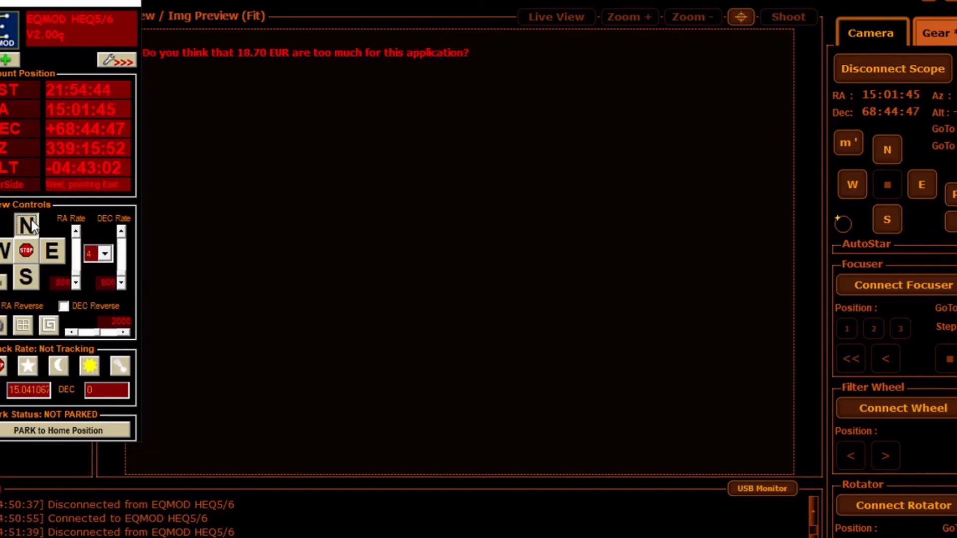
left_click(28, 279)
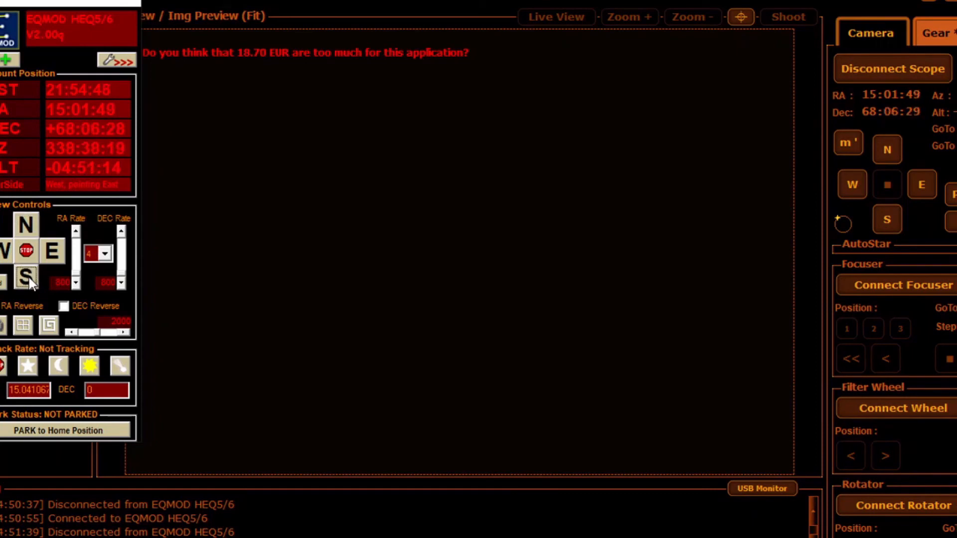